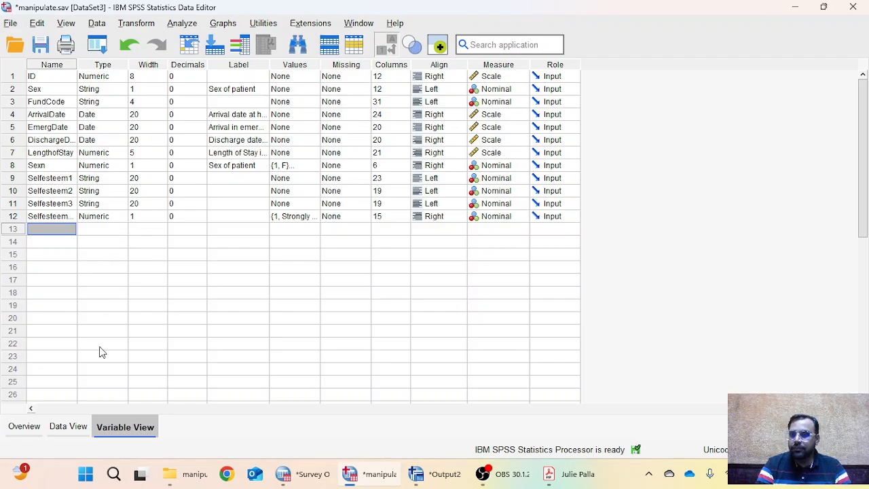
# Set up an Automatic Recode of the Sex variable in the patient data, clearing its previous new-name assignment
pyautogui.click(68, 426)
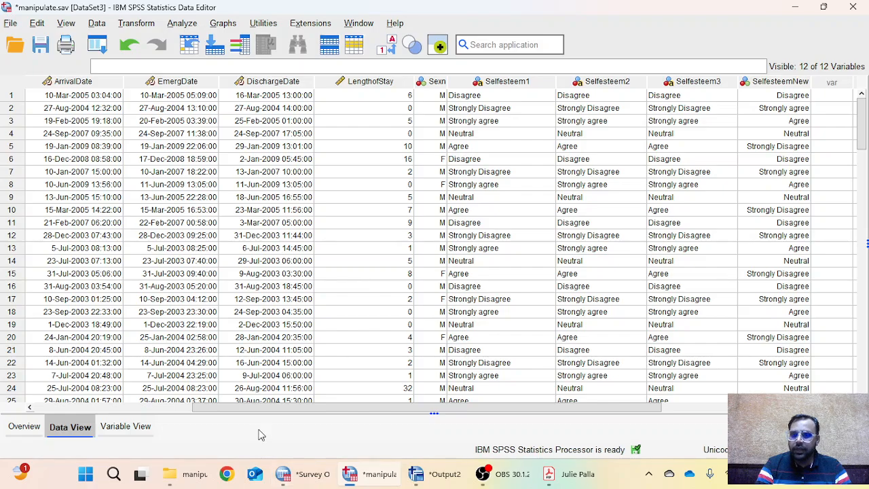
pyautogui.moveTo(236, 410); pyautogui.dragTo(63, 411)
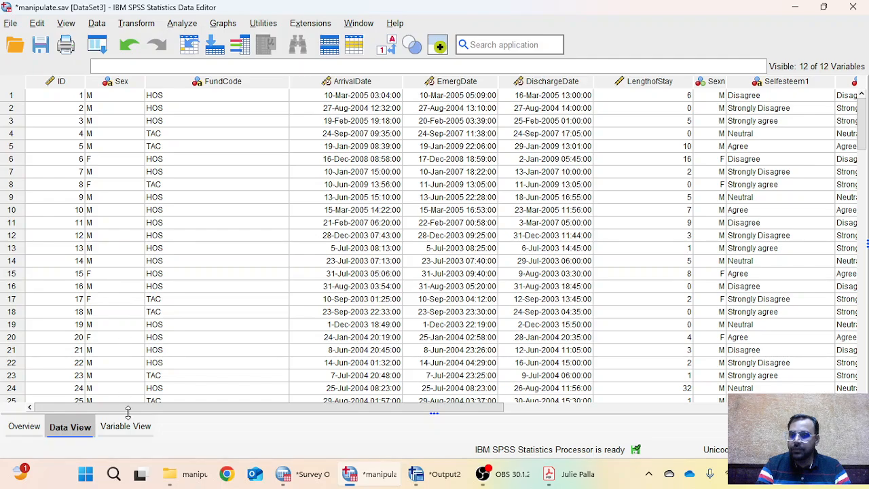
pyautogui.moveTo(126, 411); pyautogui.dragTo(297, 412)
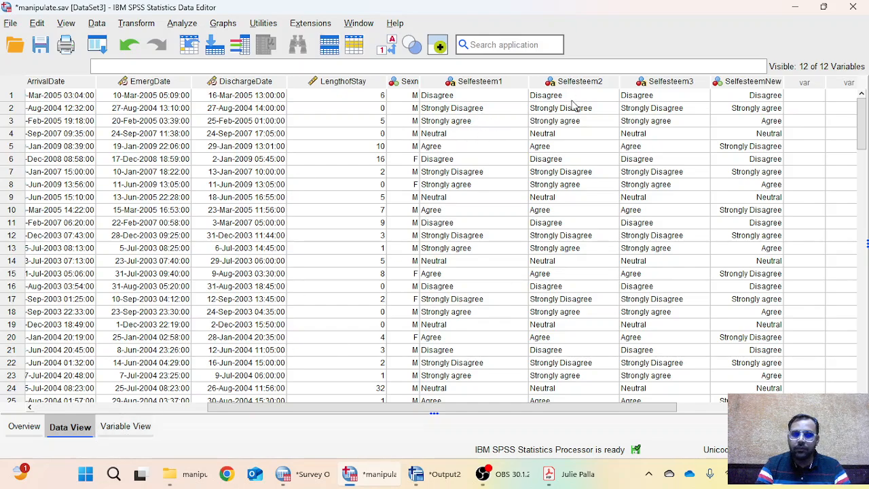
pyautogui.moveTo(207, 407); pyautogui.dragTo(51, 417)
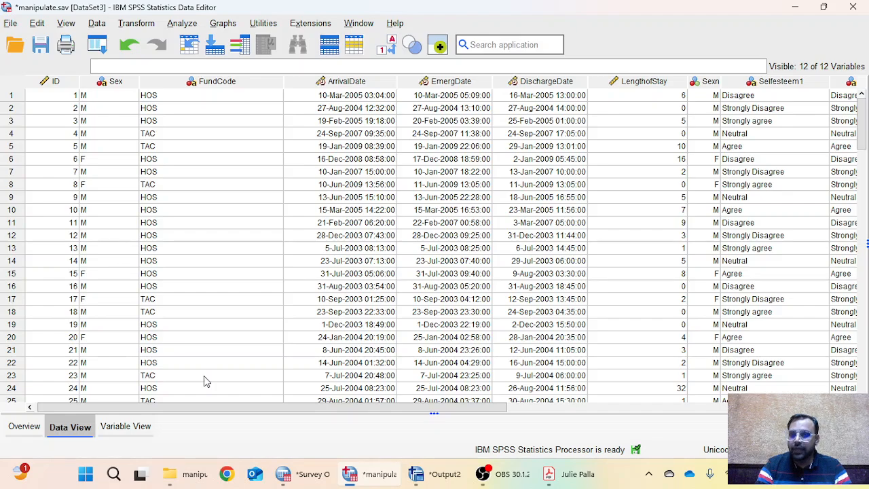
pyautogui.click(140, 26)
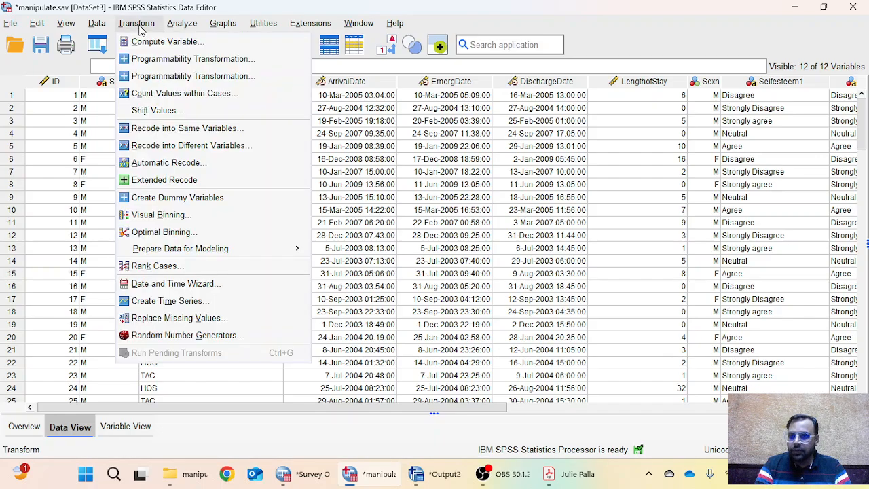
pyautogui.click(192, 166)
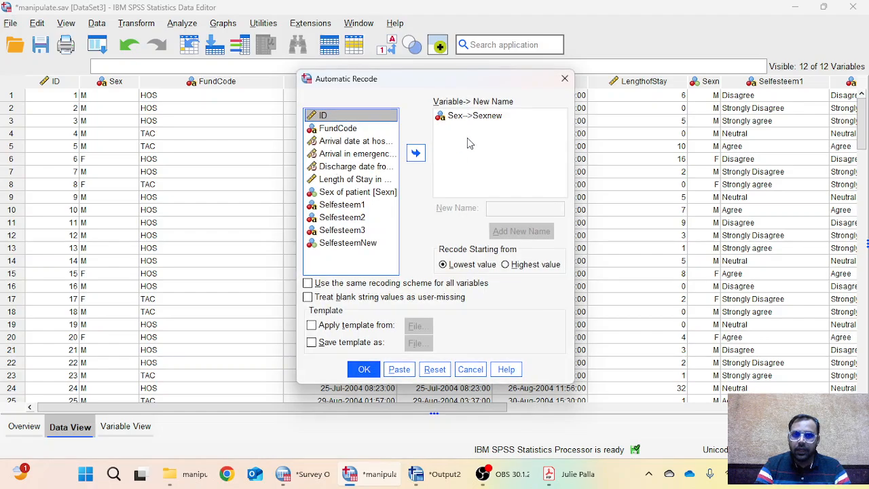
pyautogui.click(459, 117)
pyautogui.click(415, 153)
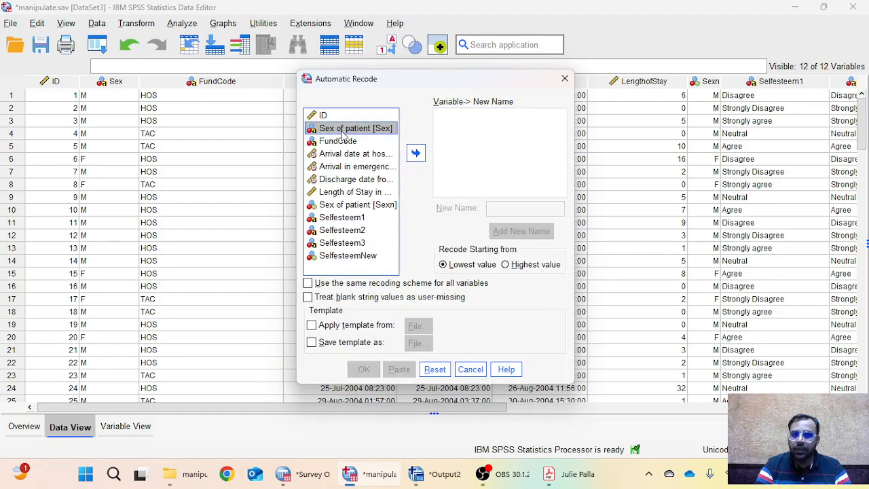
pyautogui.click(415, 153)
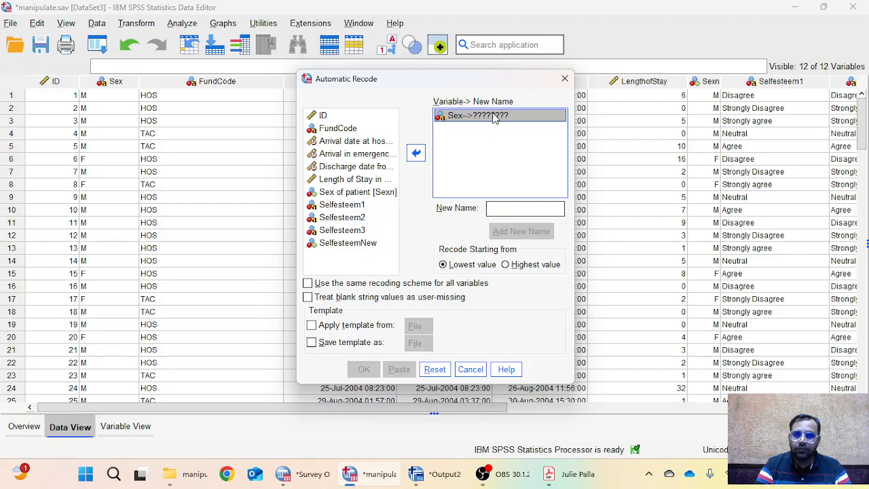
# Name the recoded Sex variable Sexnew, starting from the lowest value, and run the recode
pyautogui.click(508, 211)
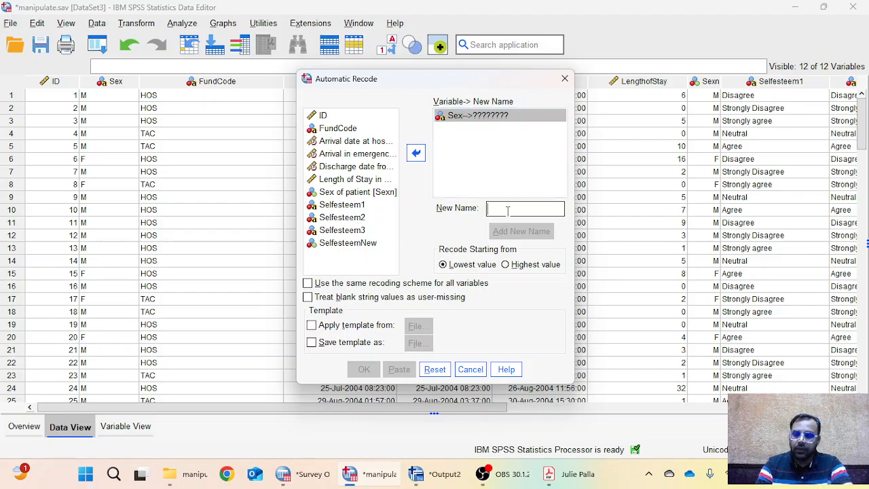
pyautogui.write('Sexnew')
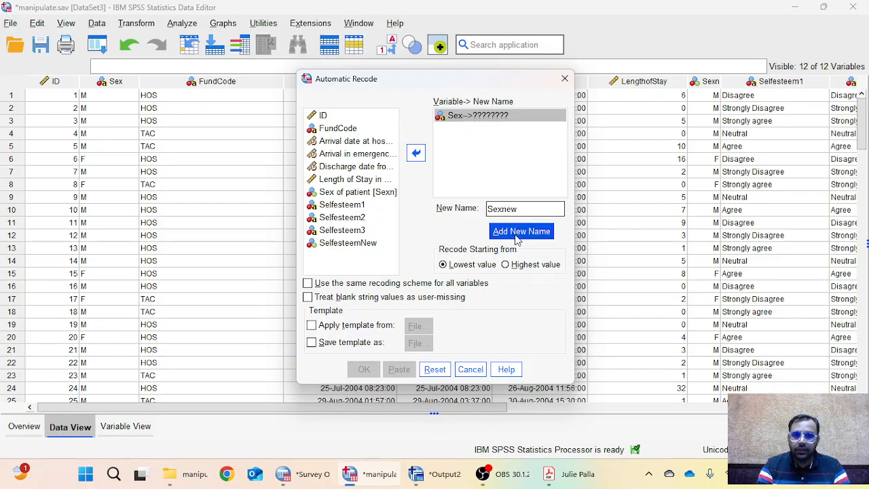
pyautogui.click(521, 232)
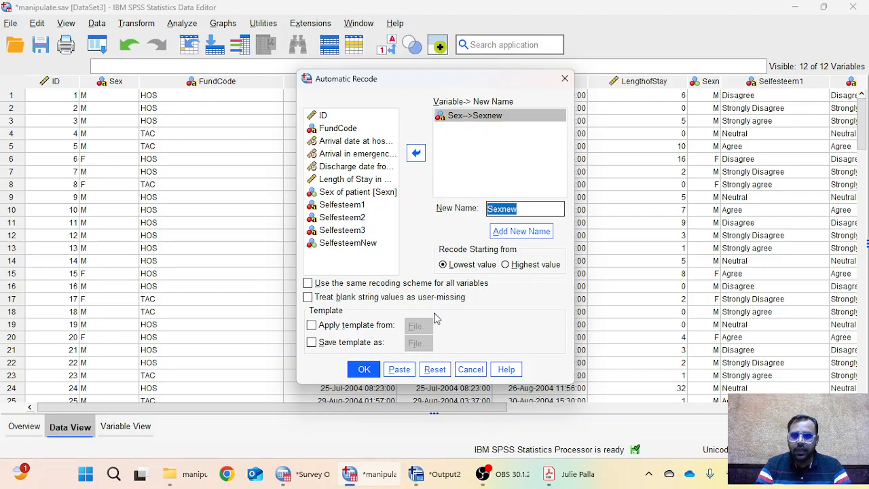
pyautogui.click(364, 372)
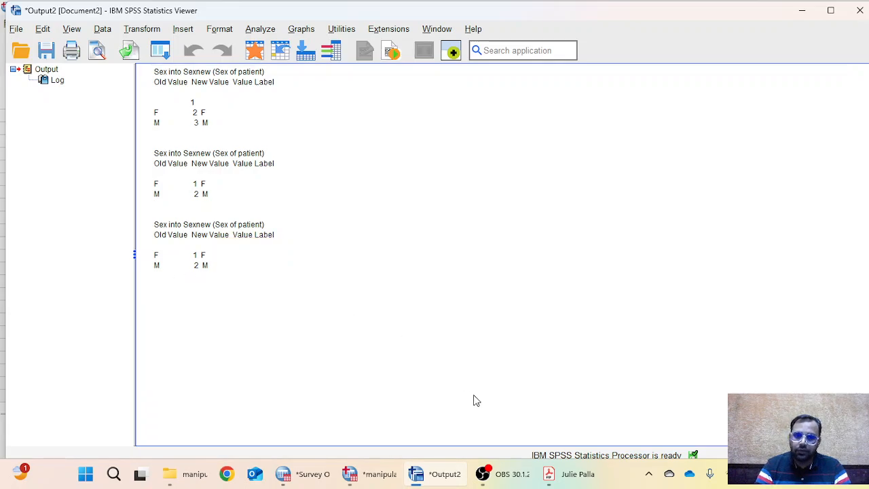
# Return to the manipulate.sav dataset and examine the value labels defined for the Sexnew variable
pyautogui.click(377, 475)
pyautogui.click(125, 426)
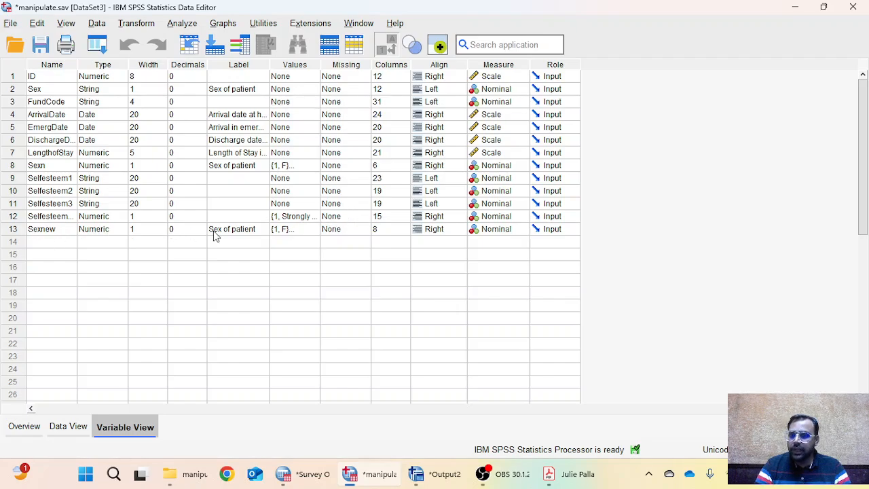
pyautogui.click(313, 231)
pyautogui.click(313, 231)
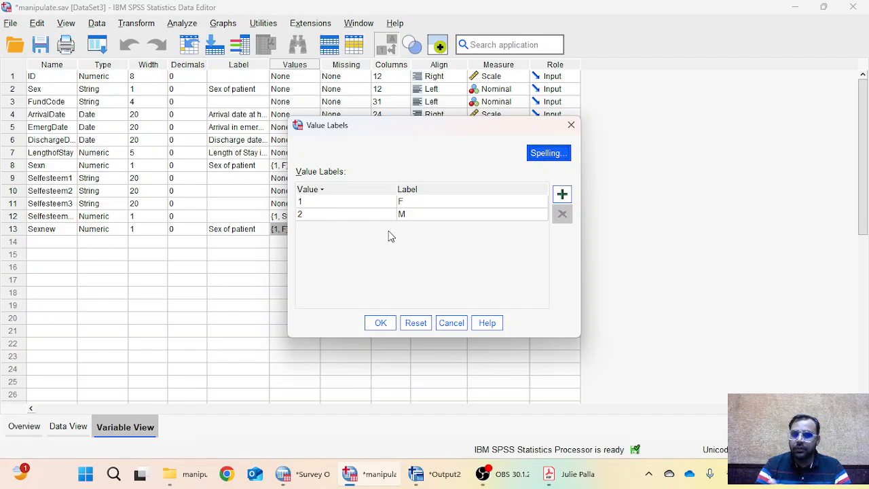
pyautogui.click(380, 322)
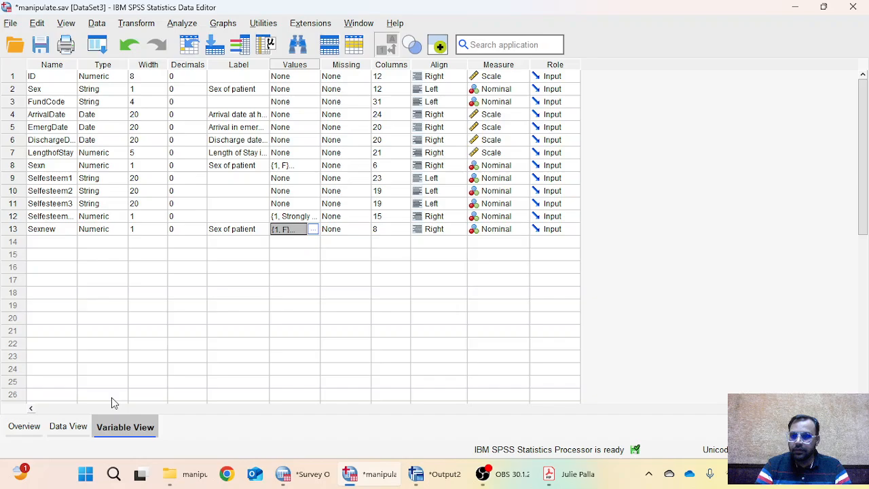
# Display numeric codes instead of value labels in the data view and inspect the Sexnew column
pyautogui.click(54, 429)
pyautogui.moveTo(190, 406); pyautogui.dragTo(536, 406)
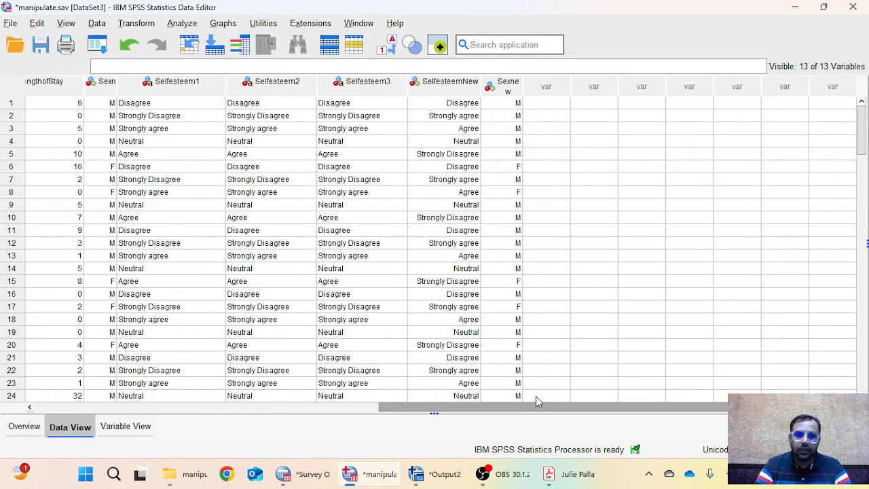
pyautogui.click(507, 86)
pyautogui.click(393, 46)
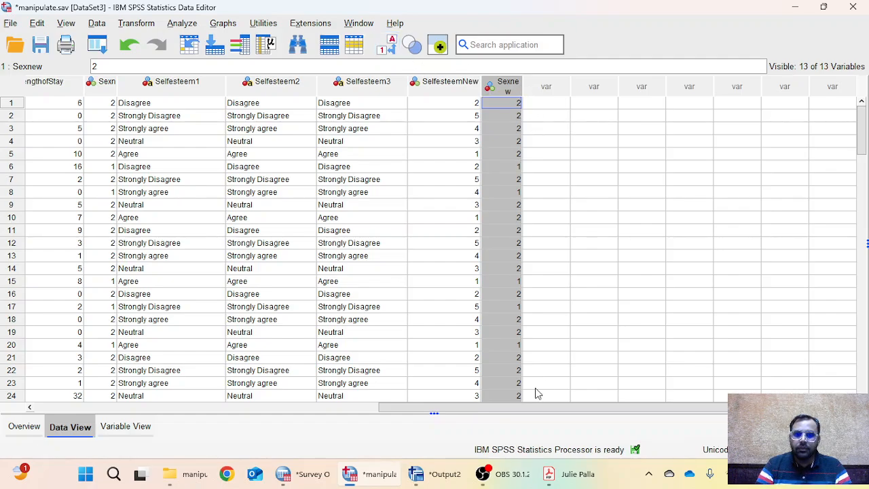
pyautogui.moveTo(520, 396); pyautogui.dragTo(313, 401)
pyautogui.moveTo(442, 409); pyautogui.dragTo(547, 385)
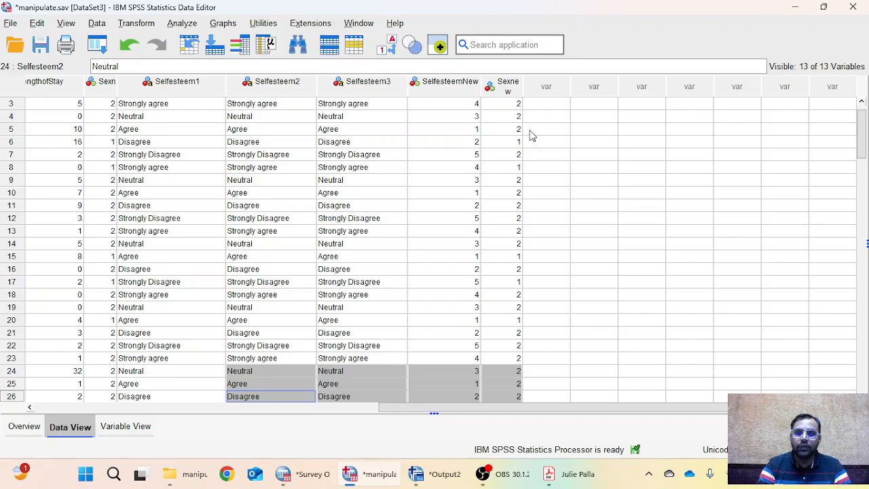
# Set up another Automatic Recode with Selfesteem1, Selfesteem2 and Selfesteem3 in place of the Sex variable
pyautogui.moveTo(154, 87); pyautogui.dragTo(381, 87)
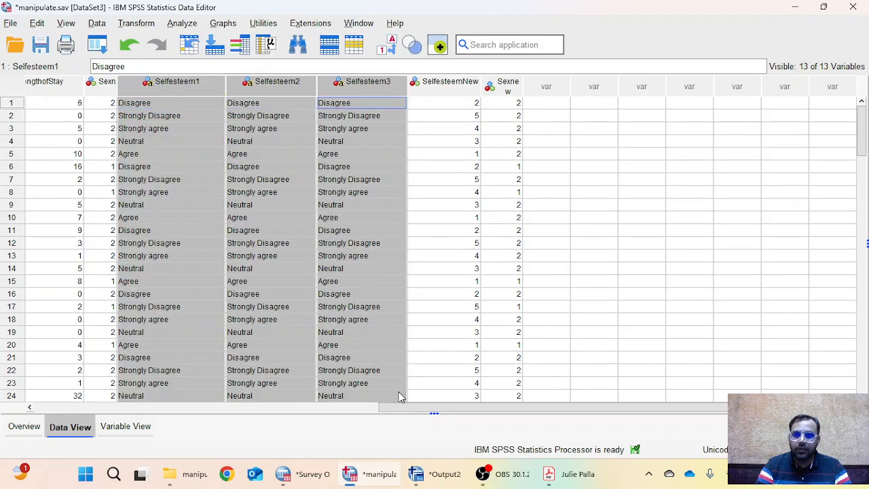
pyautogui.moveTo(393, 409); pyautogui.dragTo(272, 431)
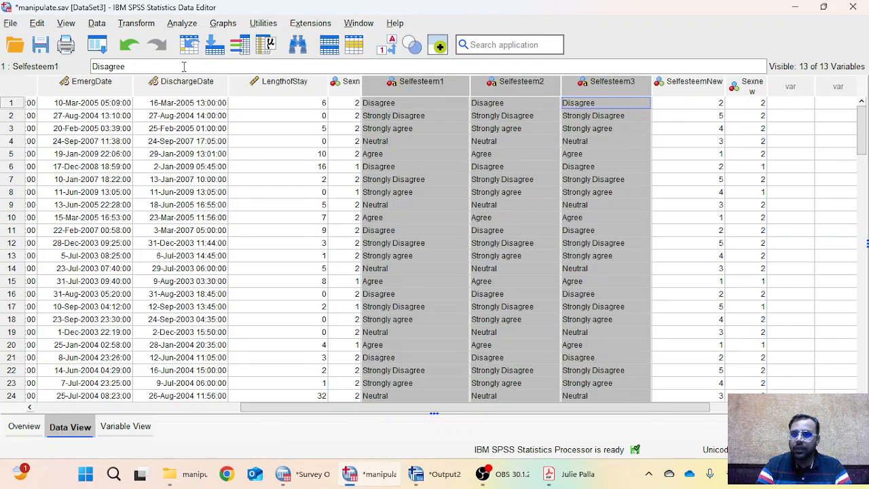
pyautogui.click(138, 25)
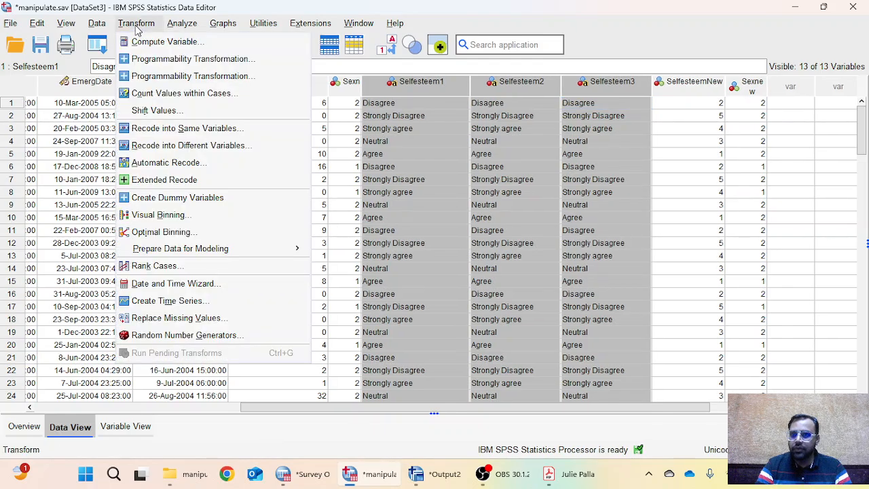
pyautogui.click(175, 163)
pyautogui.click(486, 117)
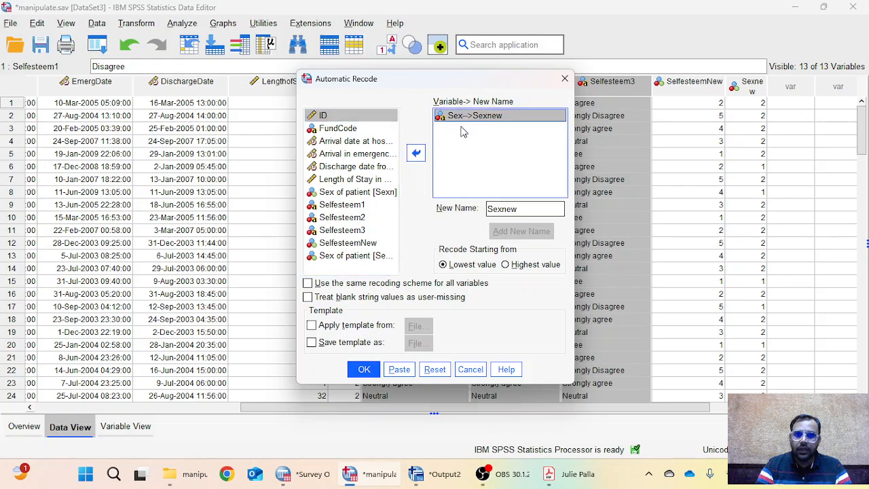
pyautogui.click(415, 153)
pyautogui.click(353, 218)
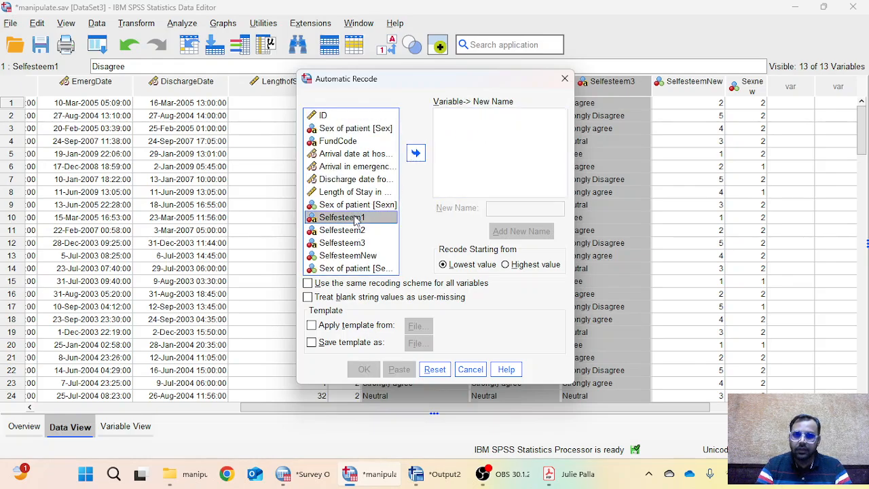
pyautogui.keyDown('shift'); pyautogui.click(357, 231); pyautogui.keyUp('shift')
pyautogui.keyDown('shift'); pyautogui.click(353, 242); pyautogui.keyUp('shift')
pyautogui.click(416, 153)
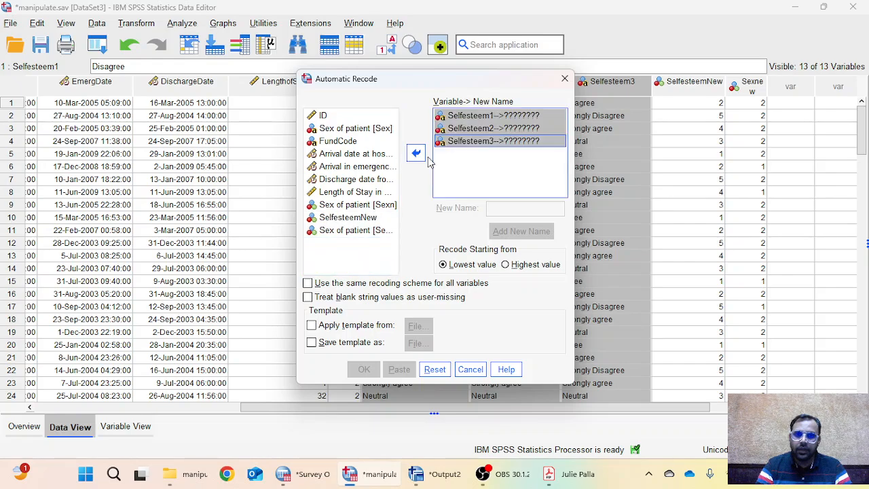
# Assign the new name Self1 to the recoded Selfesteem1 variable
pyautogui.click(503, 117)
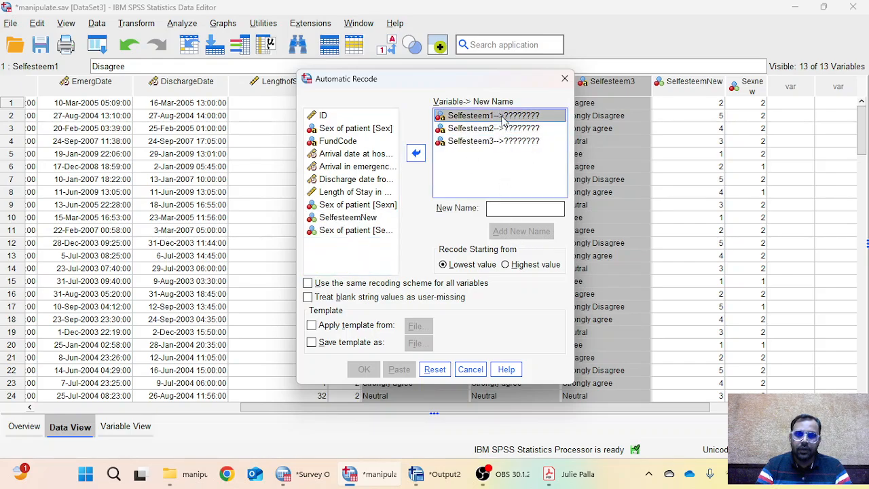
pyautogui.click(517, 210)
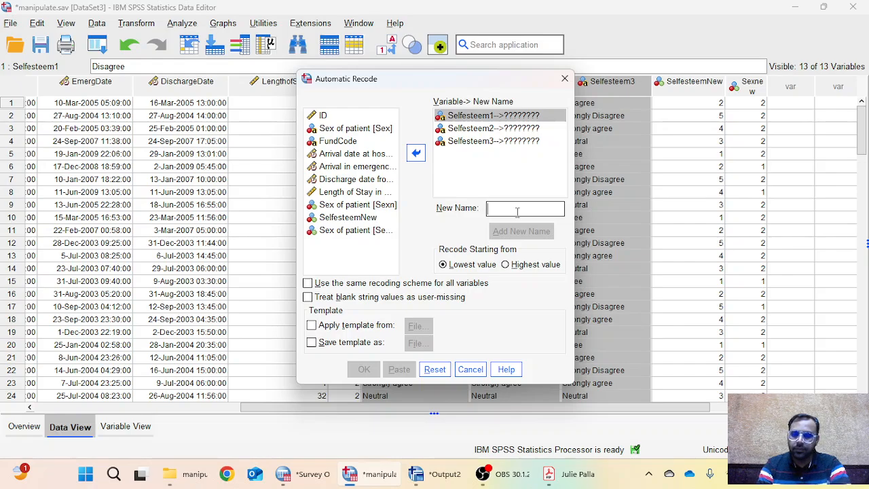
pyautogui.write('Sel')
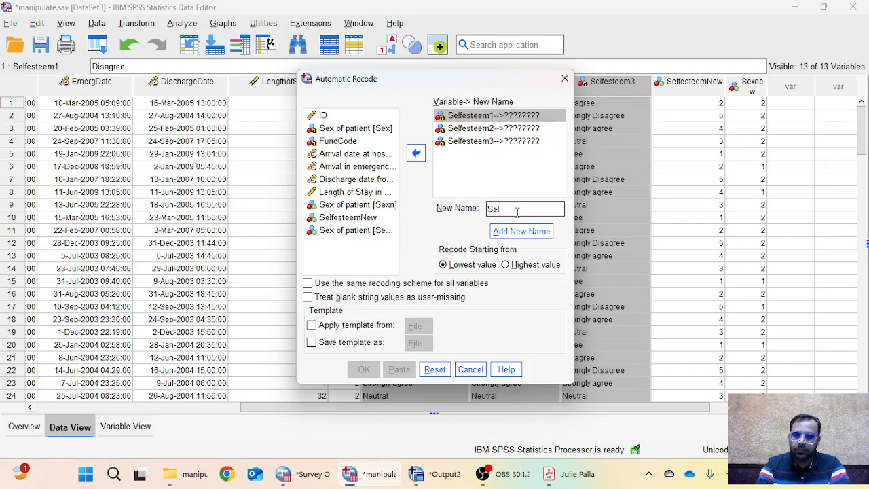
pyautogui.write('f1')
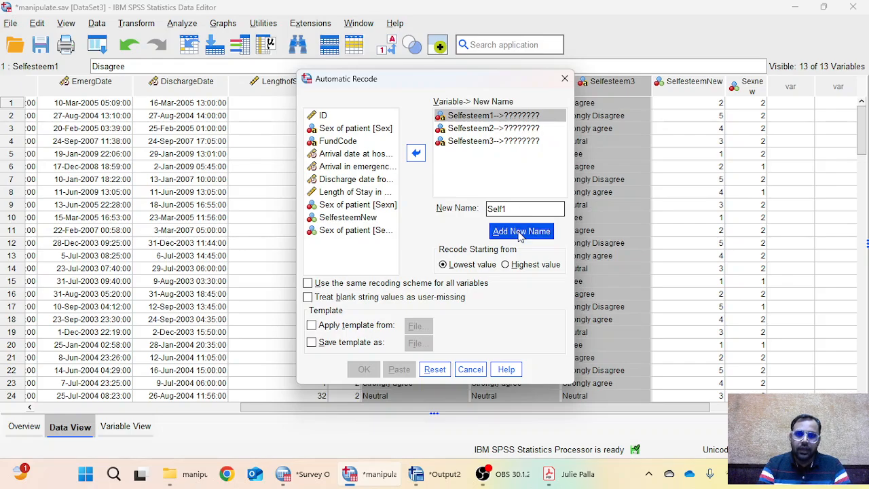
pyautogui.click(526, 232)
# Assign the new name Self2 to the recoded Selfesteem2 variable
pyautogui.click(520, 131)
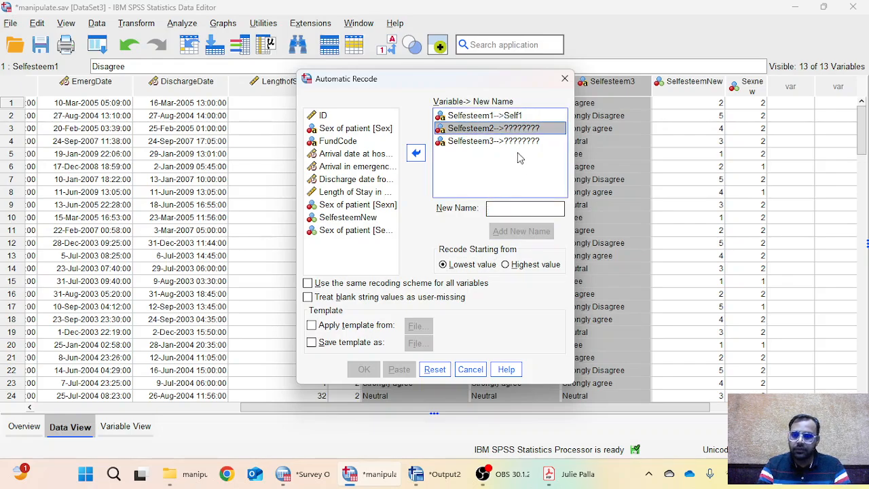
pyautogui.click(532, 208)
pyautogui.write('Se')
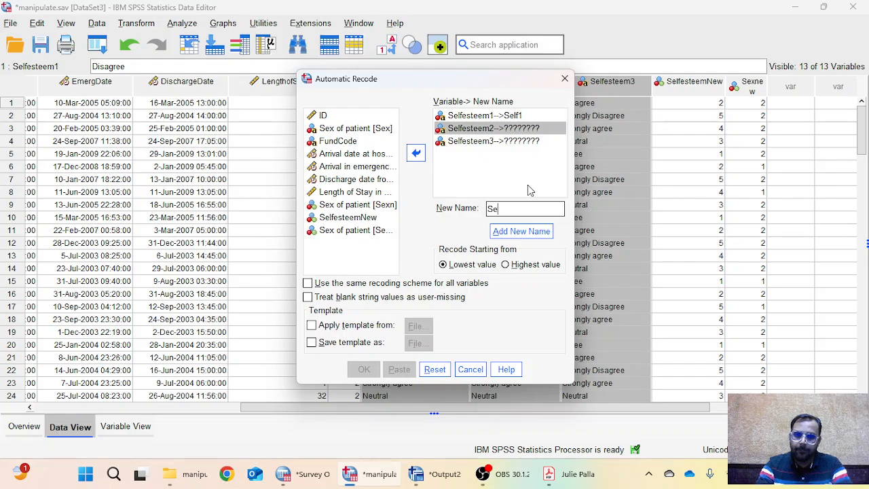
pyautogui.write('lf2')
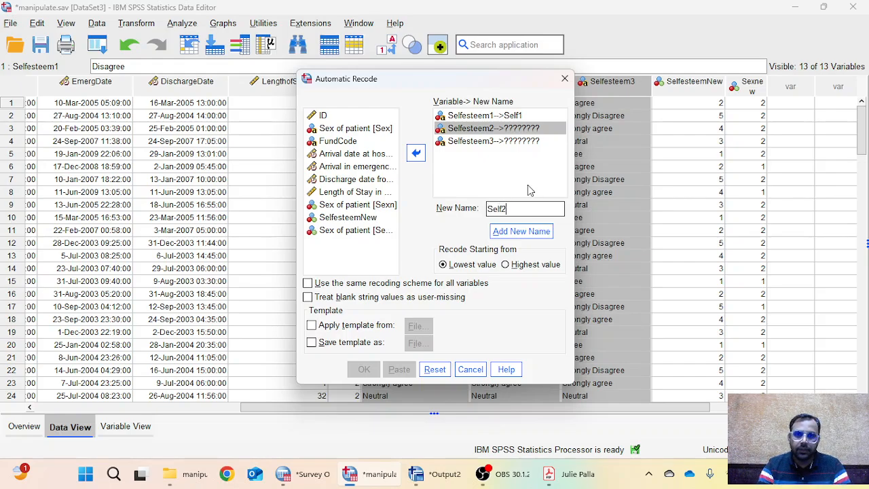
pyautogui.click(541, 231)
# Assign the new name Self3 to the recoded Selfesteem3 variable and run the recode for all three
pyautogui.click(486, 140)
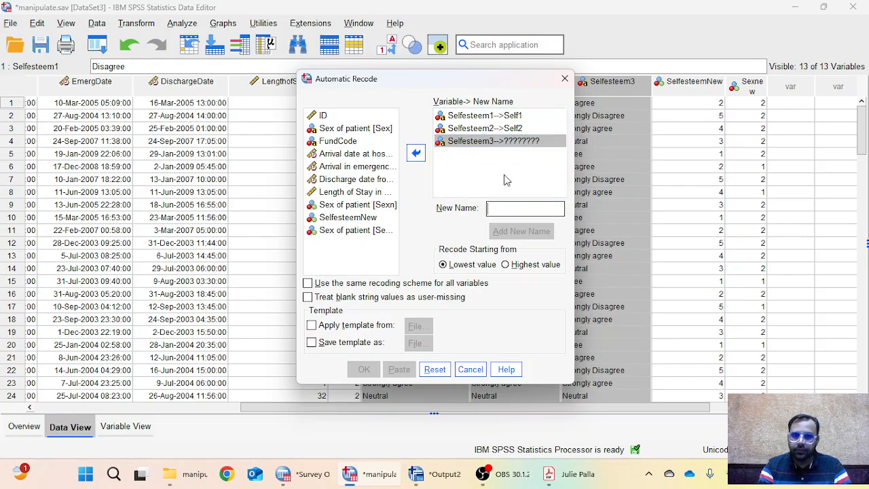
pyautogui.write('Self3')
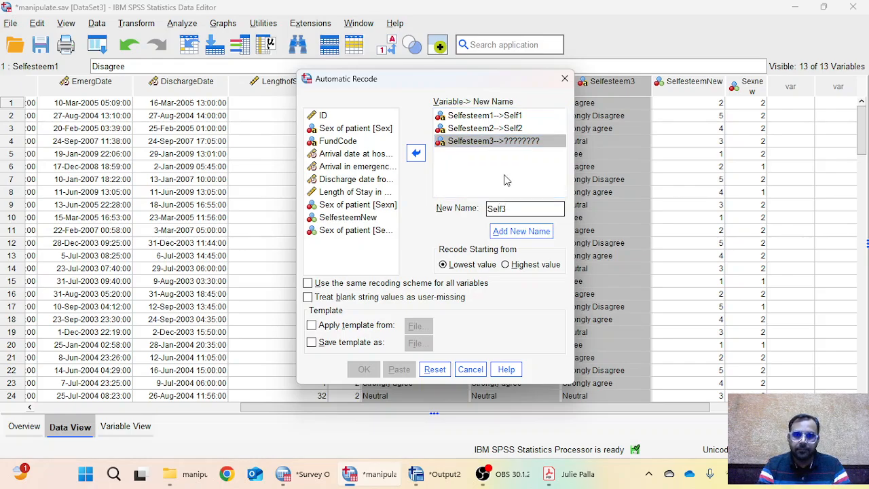
pyautogui.click(517, 231)
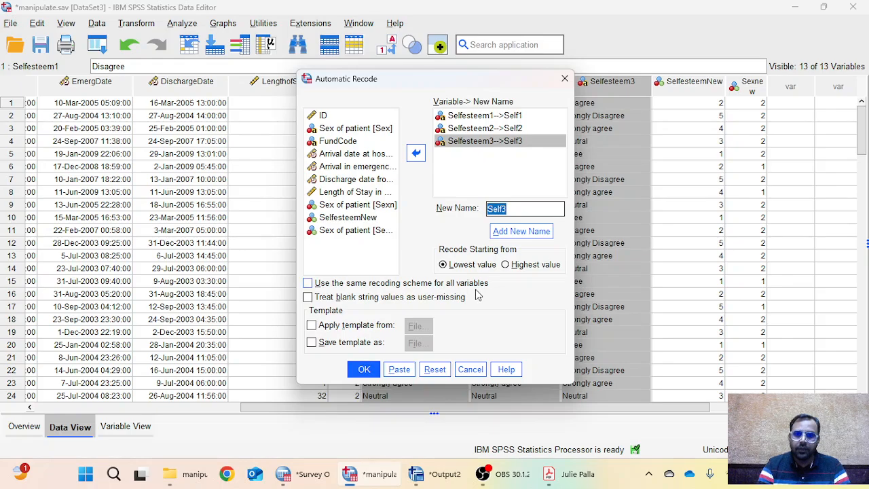
pyautogui.click(364, 371)
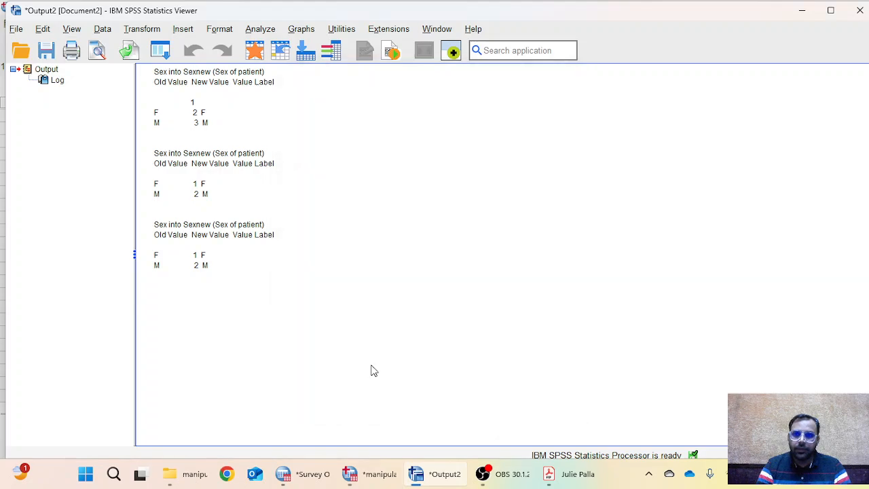
# Review the Selfesteem recode listings in the output and compare the Self1, Self2 and Self3 columns with the original string columns in the manipulate.sav data
pyautogui.scroll(-4, 268, 306)
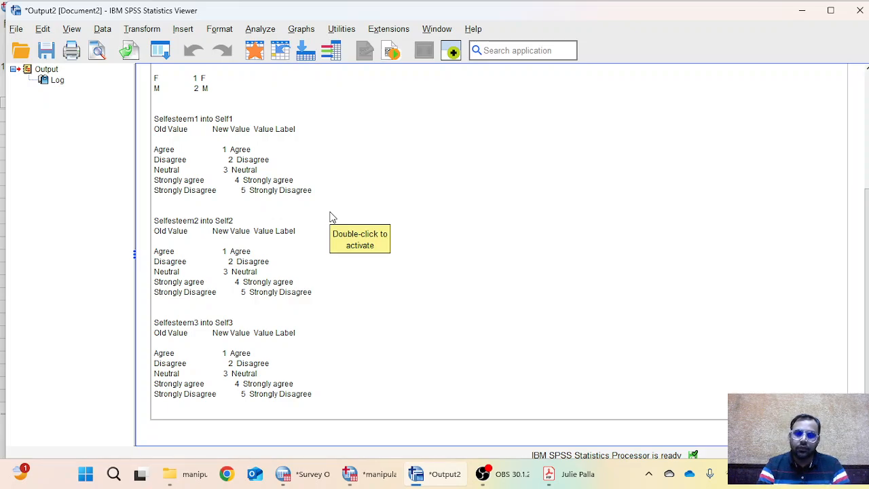
pyautogui.scroll(2, 380, 265)
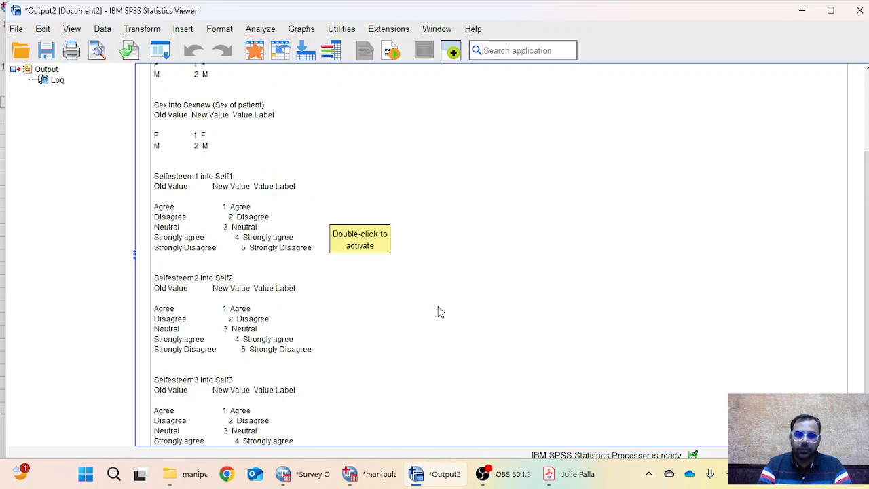
pyautogui.click(370, 481)
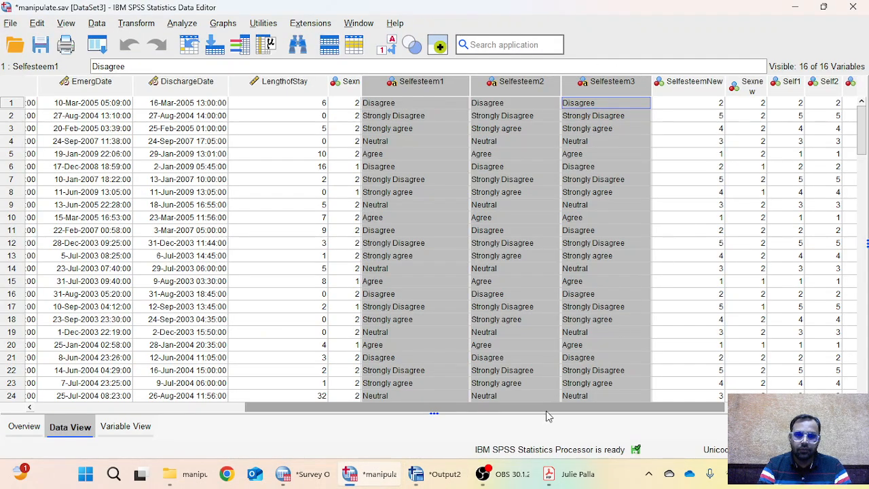
pyautogui.moveTo(546, 411); pyautogui.dragTo(669, 411)
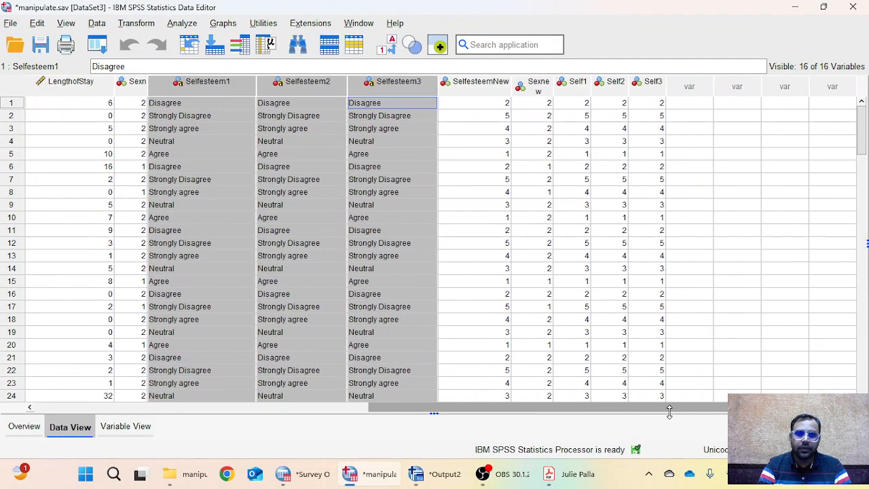
pyautogui.click(544, 106)
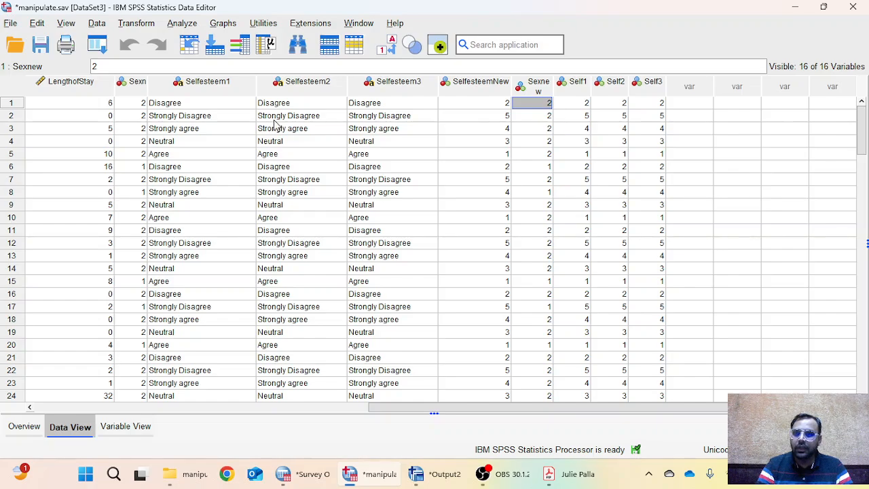
pyautogui.click(193, 106)
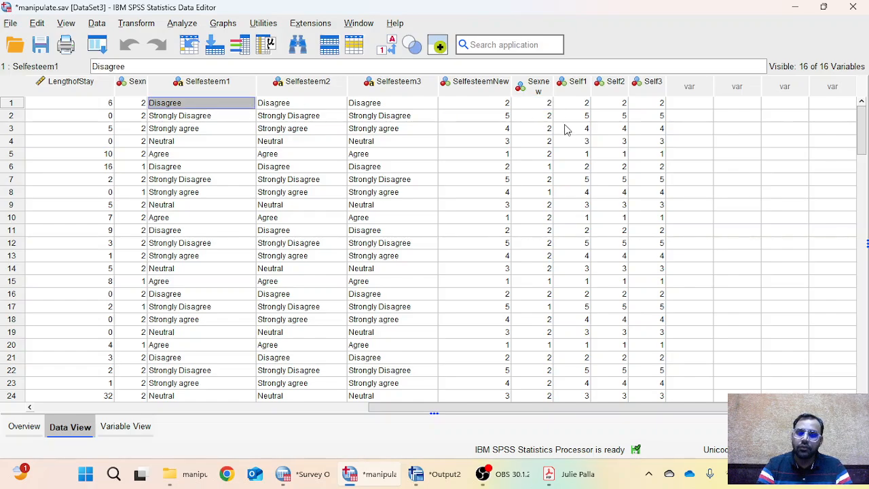
pyautogui.click(139, 23)
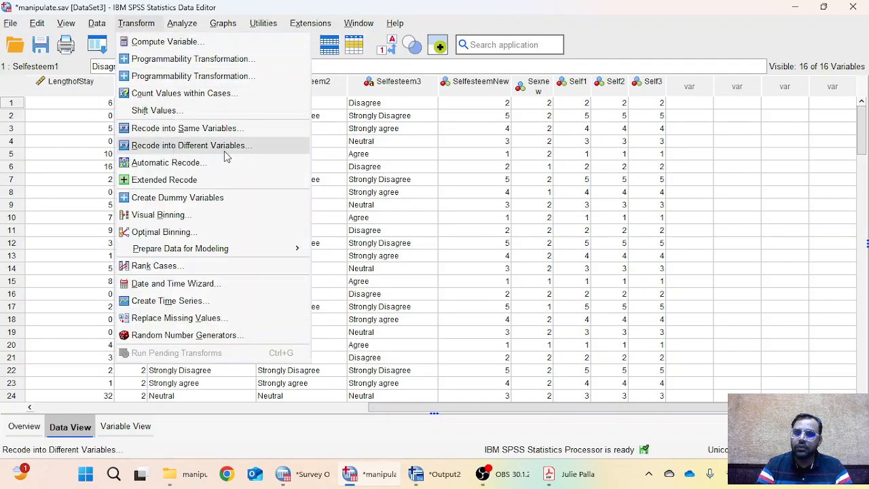
pyautogui.click(543, 154)
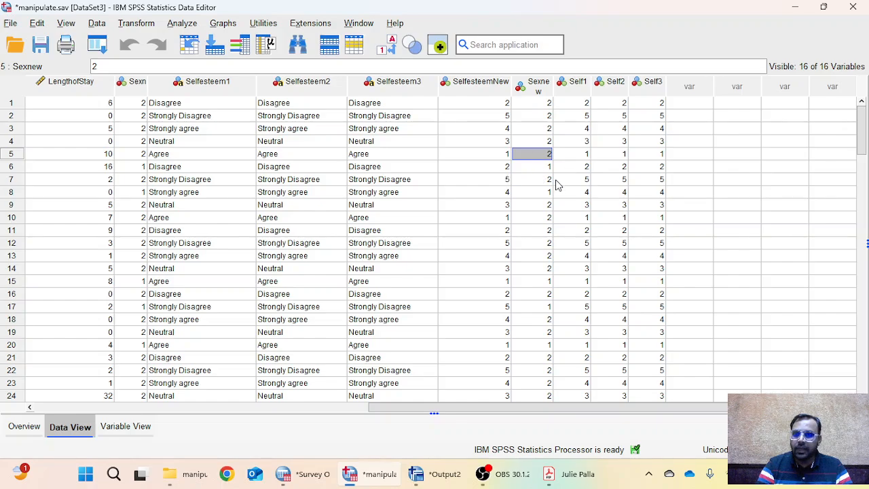
pyautogui.click(467, 157)
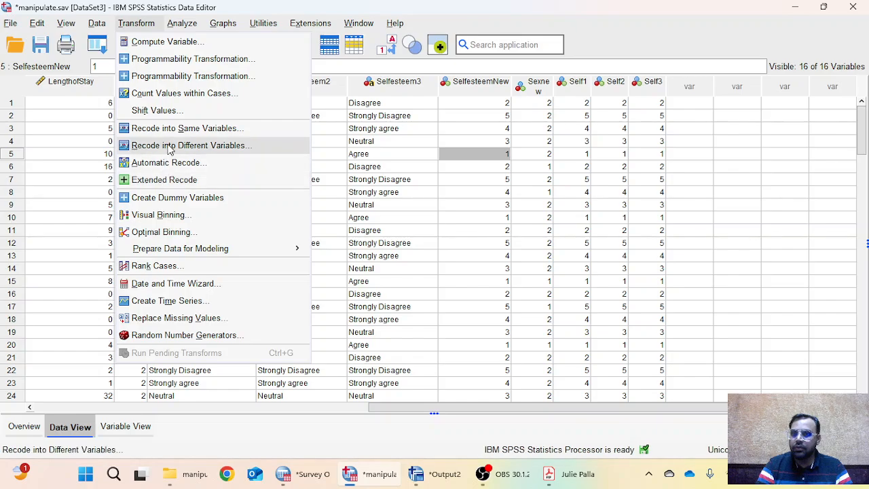
pyautogui.click(504, 234)
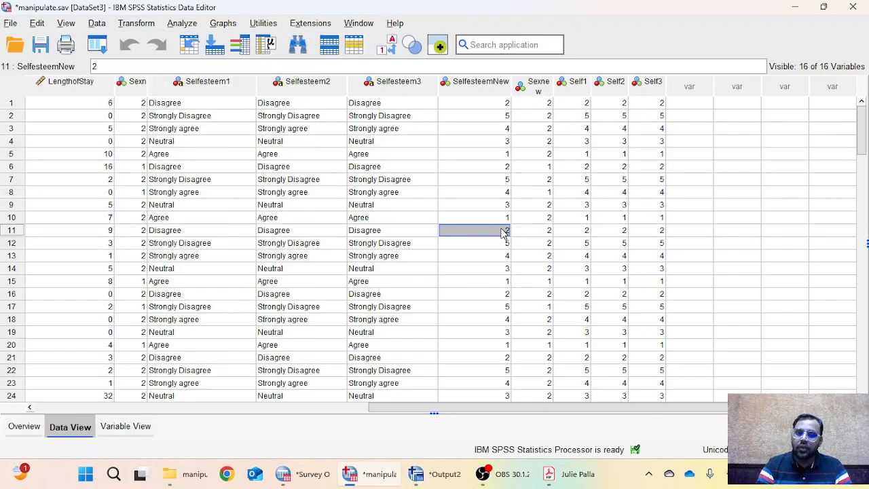